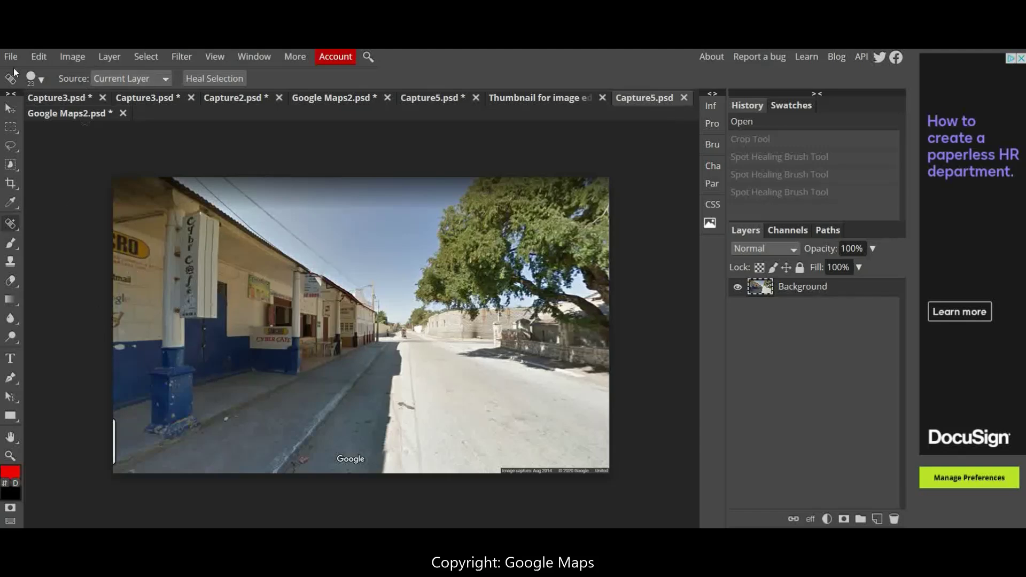
# Crop the street photo to trim the top sky strip and the left and bottom edges
pyautogui.click(11, 183)
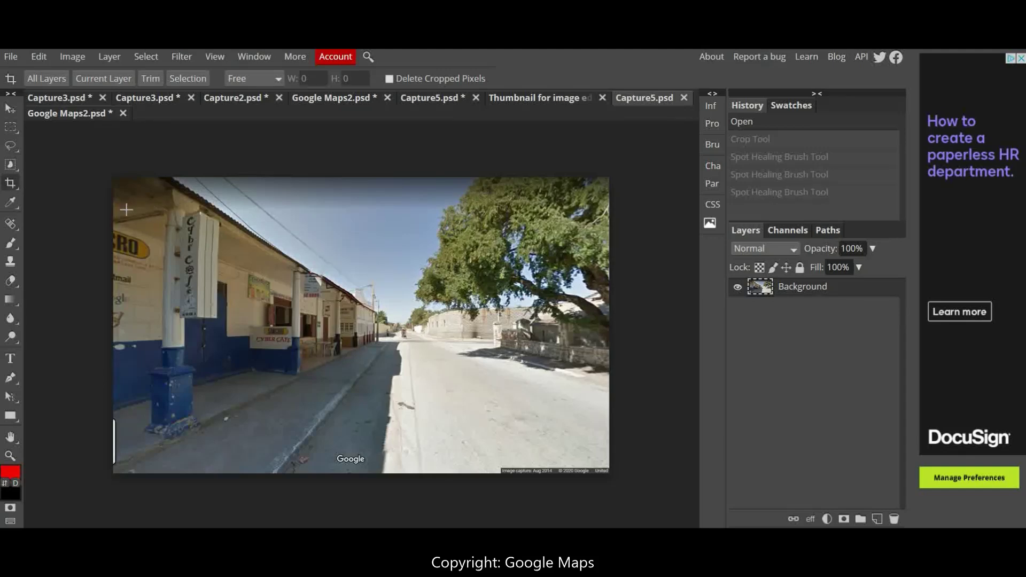
pyautogui.moveTo(126, 209); pyautogui.dragTo(588, 473)
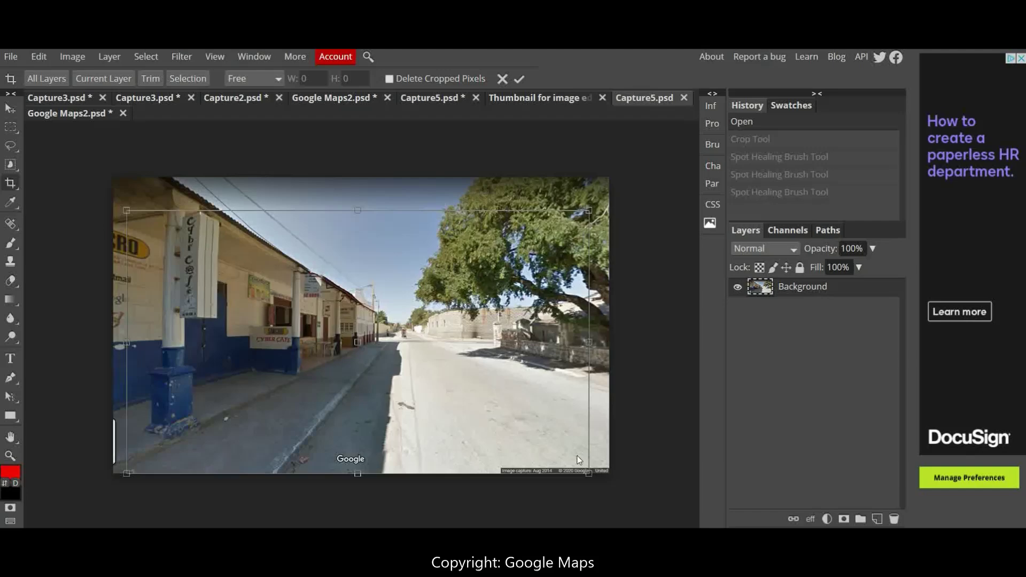
pyautogui.press('Return')
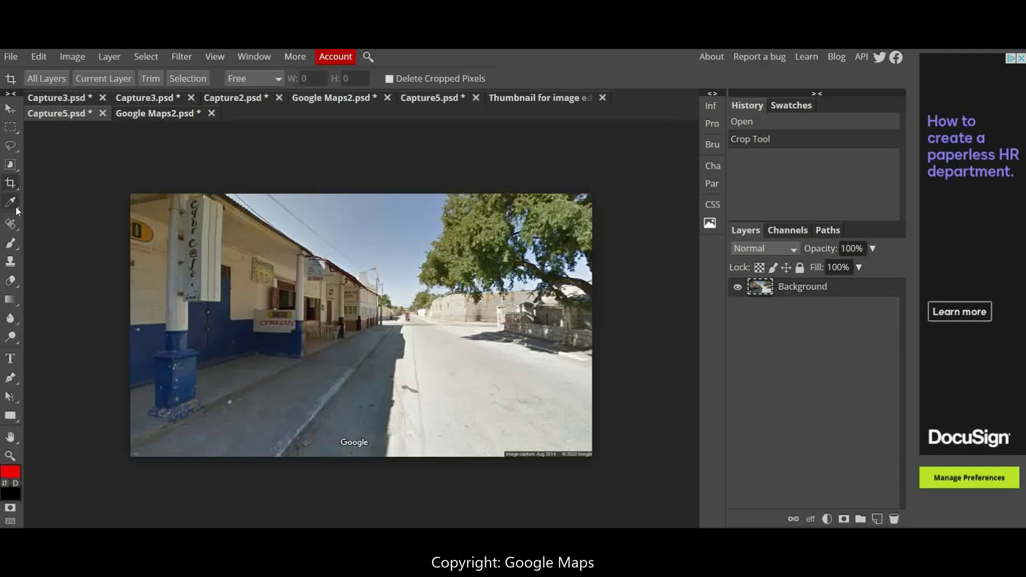
# Select the Spot Healing Brush and check its brush size and hardness
pyautogui.click(14, 226)
pyautogui.click(69, 227)
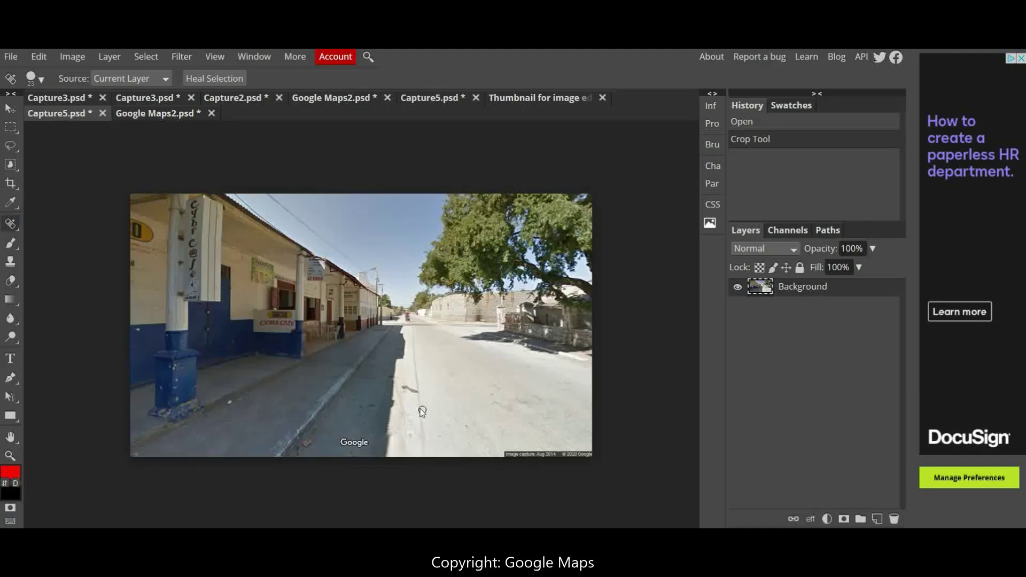
pyautogui.click(42, 82)
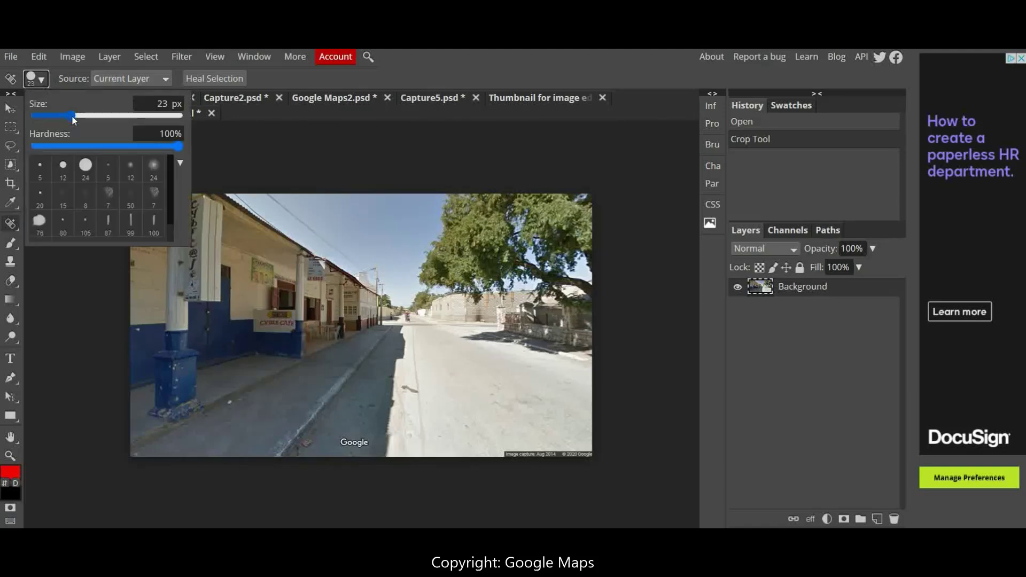
pyautogui.click(230, 402)
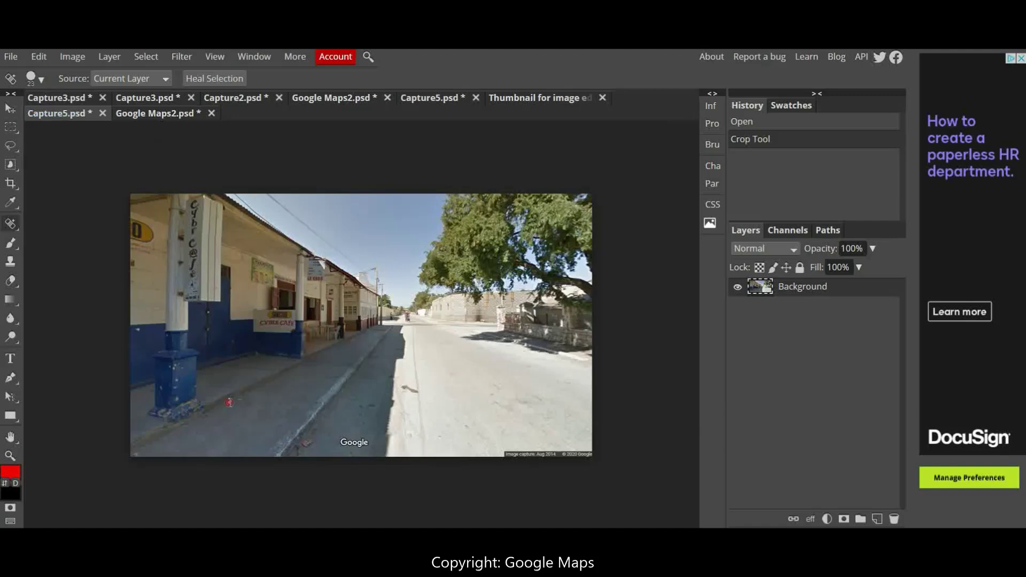
# Heal two spots on the lower sidewalk and paint away the Google logo
pyautogui.click(230, 402)
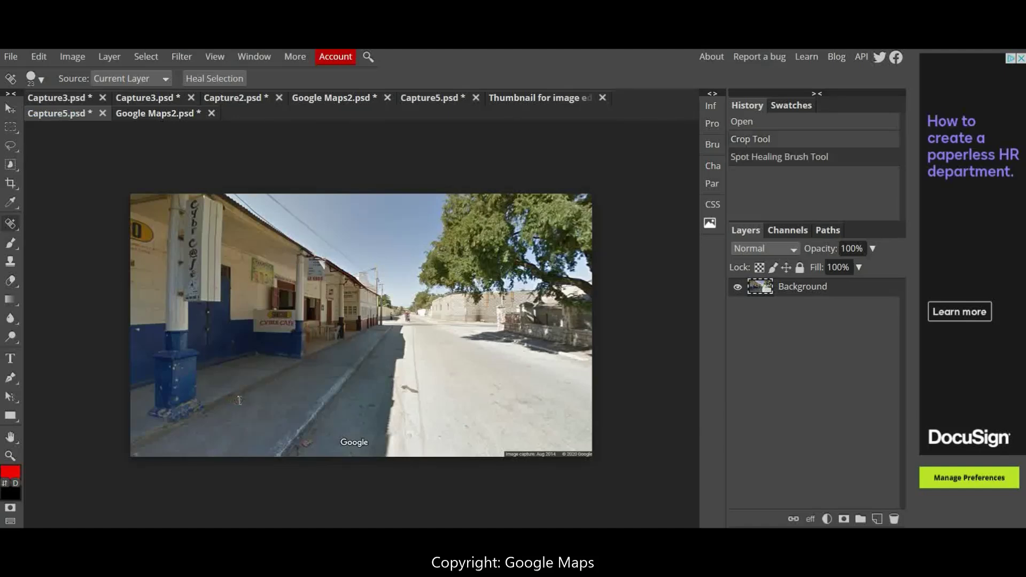
pyautogui.click(238, 400)
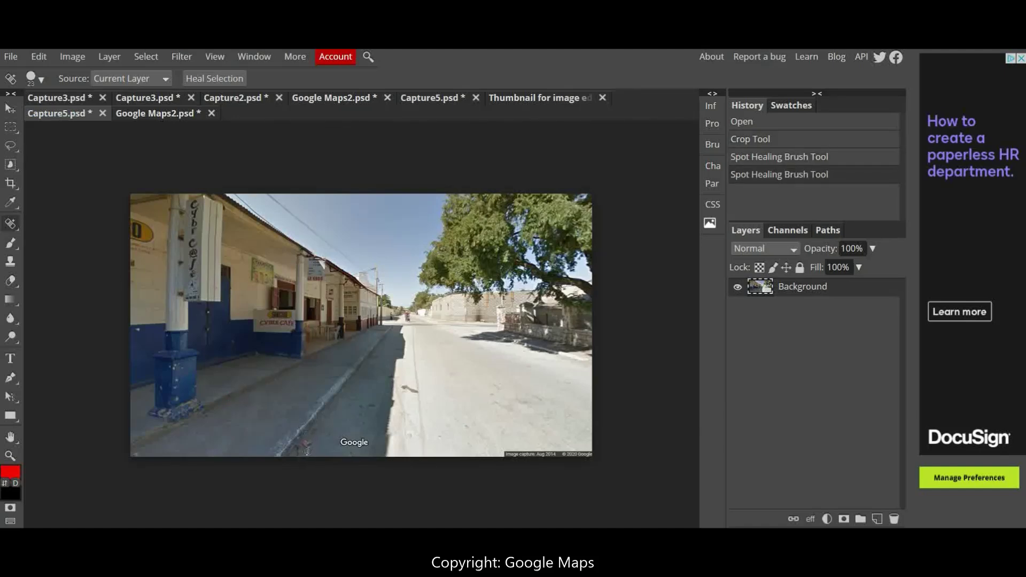
pyautogui.moveTo(306, 442)
pyautogui.mouseDown()
pyautogui.moveTo(364, 444)
pyautogui.moveTo(342, 439)
pyautogui.mouseUp()
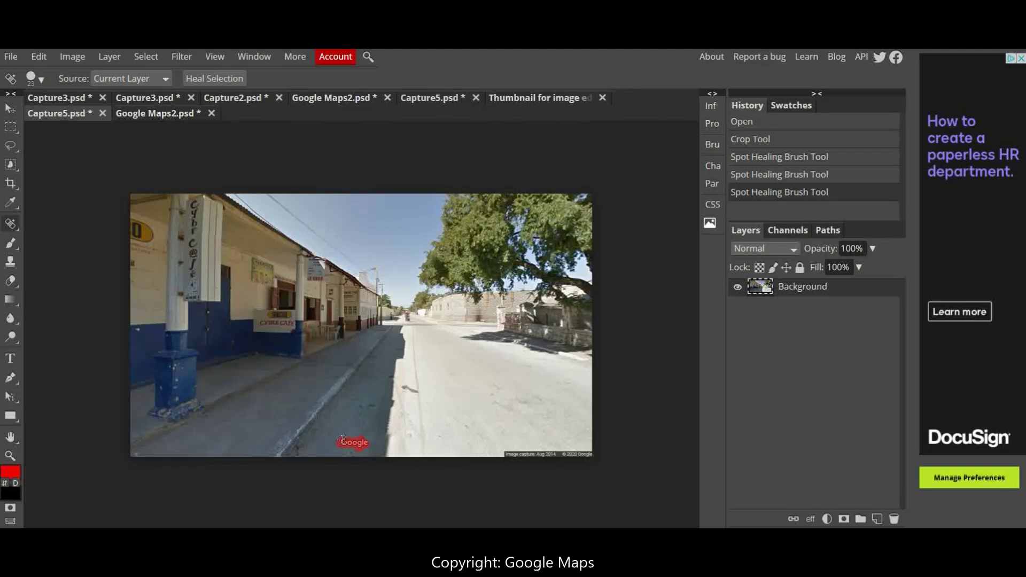
pyautogui.moveTo(342, 439); pyautogui.dragTo(343, 441)
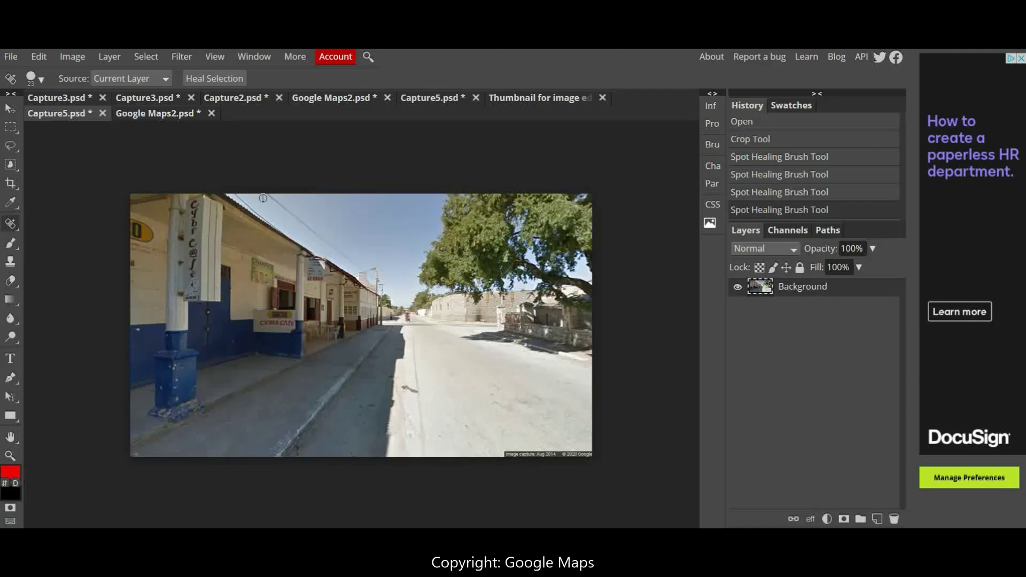
# Heal the roof line, the road streak and the bottom-right capture caption text
pyautogui.moveTo(267, 192); pyautogui.dragTo(361, 269)
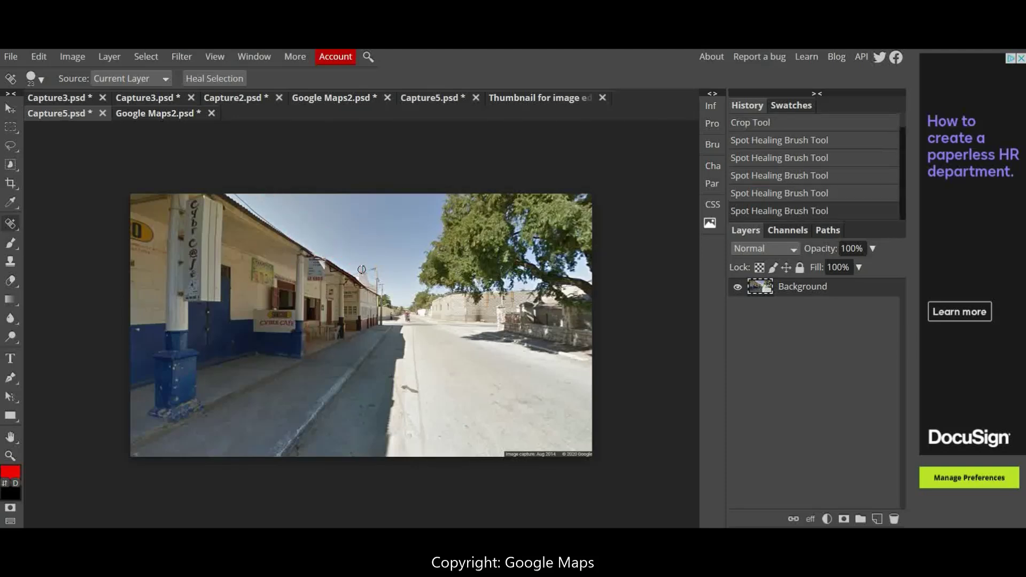
pyautogui.moveTo(413, 327); pyautogui.dragTo(429, 468)
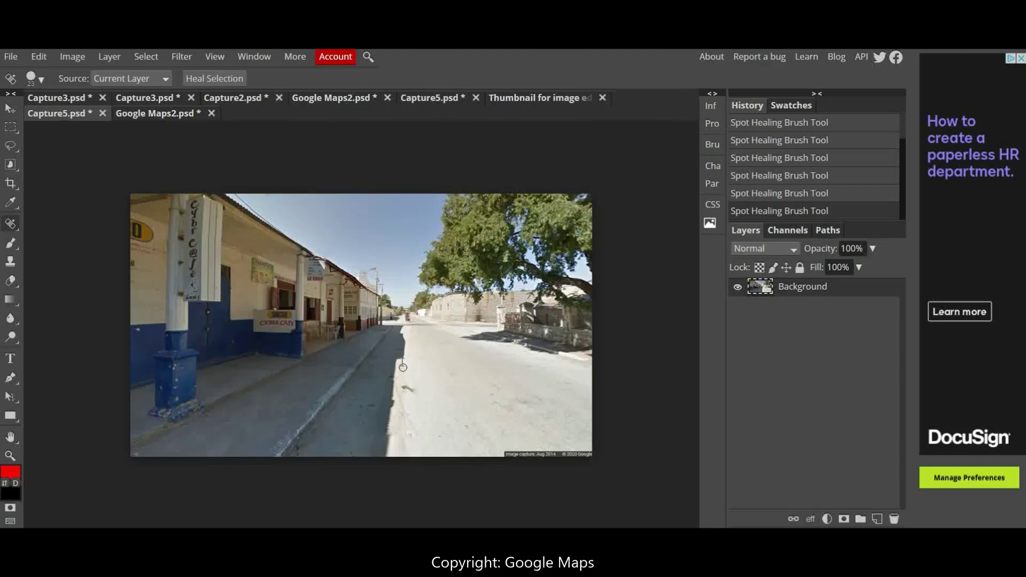
pyautogui.moveTo(404, 386); pyautogui.dragTo(415, 394)
pyautogui.moveTo(505, 455)
pyautogui.mouseDown()
pyautogui.moveTo(573, 466)
pyautogui.moveTo(600, 457)
pyautogui.moveTo(500, 453)
pyautogui.moveTo(596, 455)
pyautogui.mouseUp()
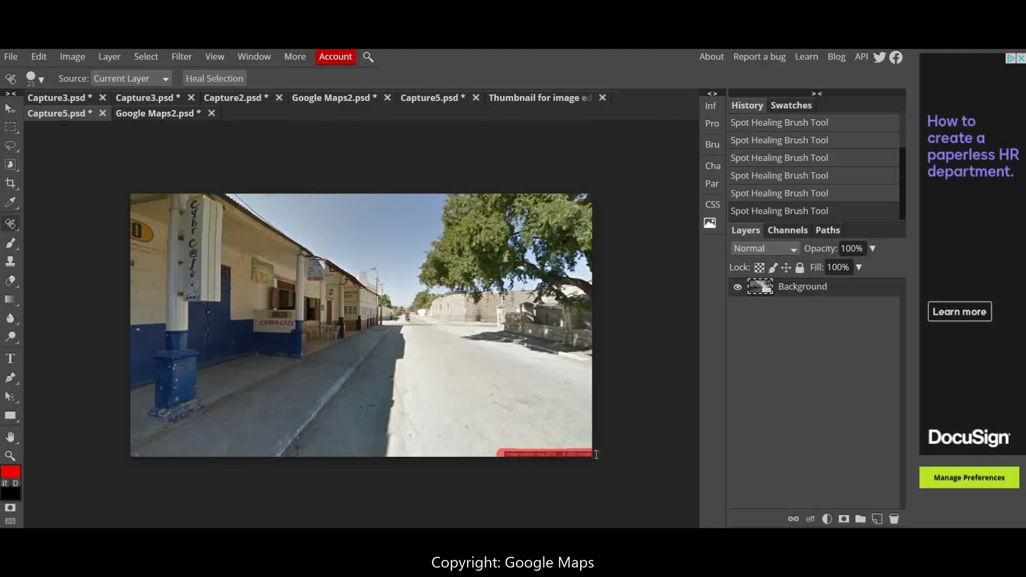
pyautogui.moveTo(596, 454)
pyautogui.mouseDown()
pyautogui.moveTo(580, 453)
pyautogui.moveTo(601, 452)
pyautogui.moveTo(589, 455)
pyautogui.mouseUp()
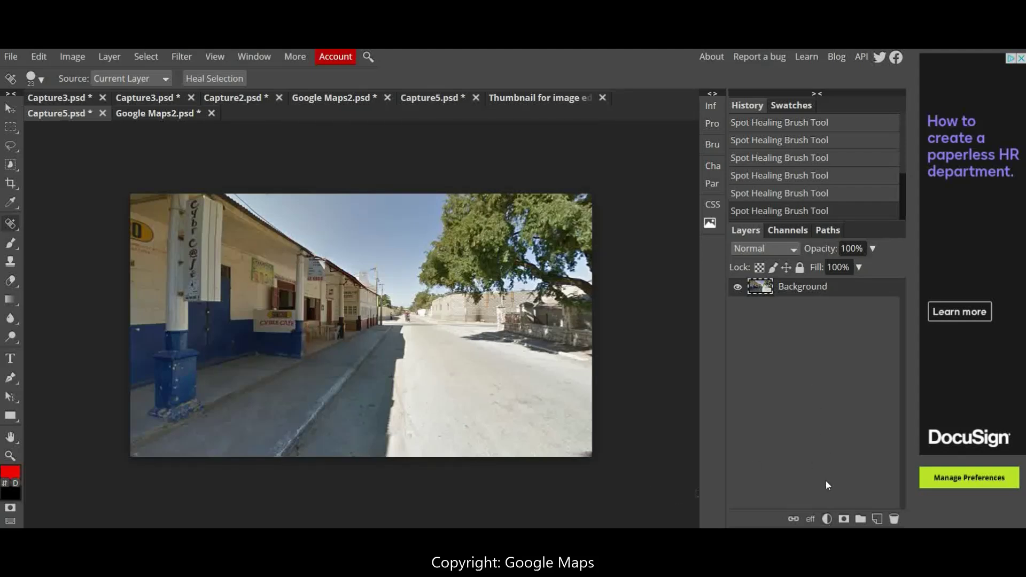
# Add a Curves adjustment layer with black and white endpoints pulled slightly inward
pyautogui.click(827, 519)
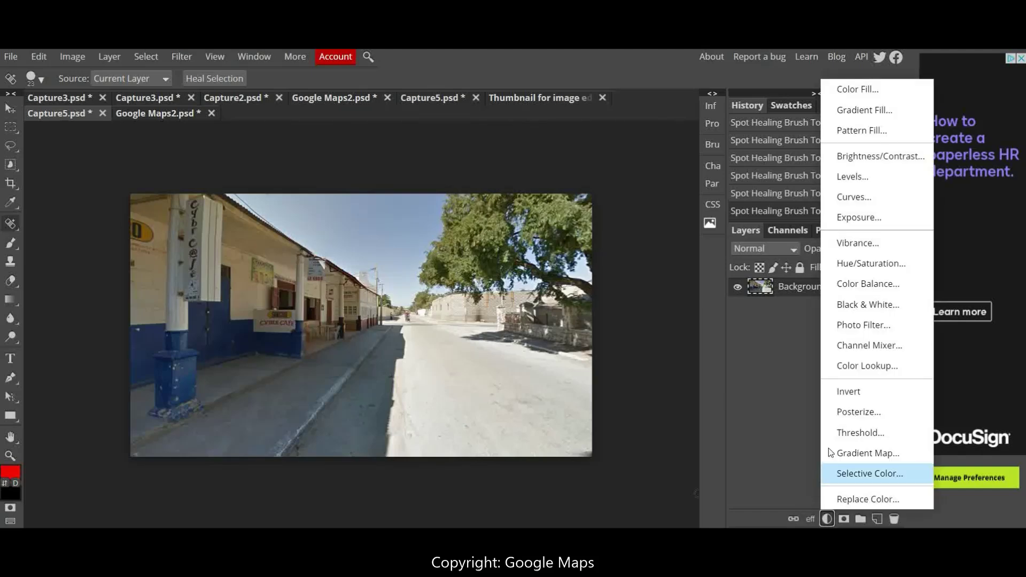
pyautogui.click(858, 193)
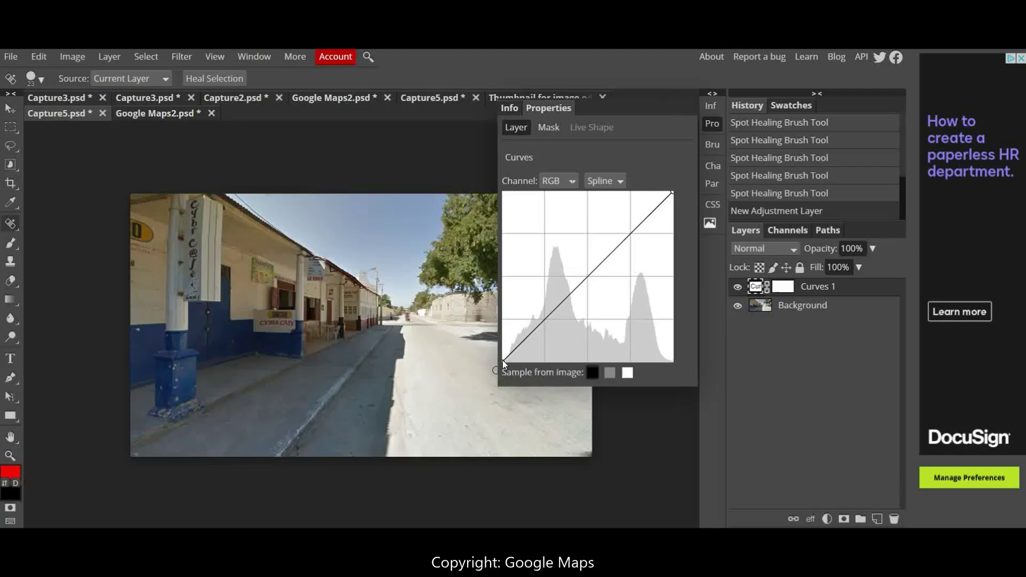
pyautogui.moveTo(503, 360); pyautogui.dragTo(508, 363)
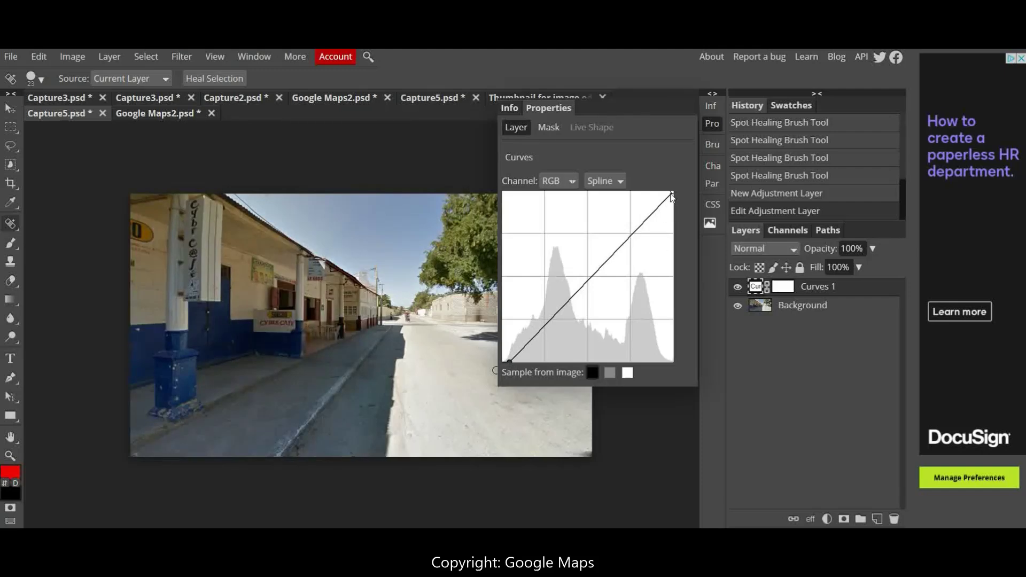
pyautogui.moveTo(672, 195); pyautogui.dragTo(665, 194)
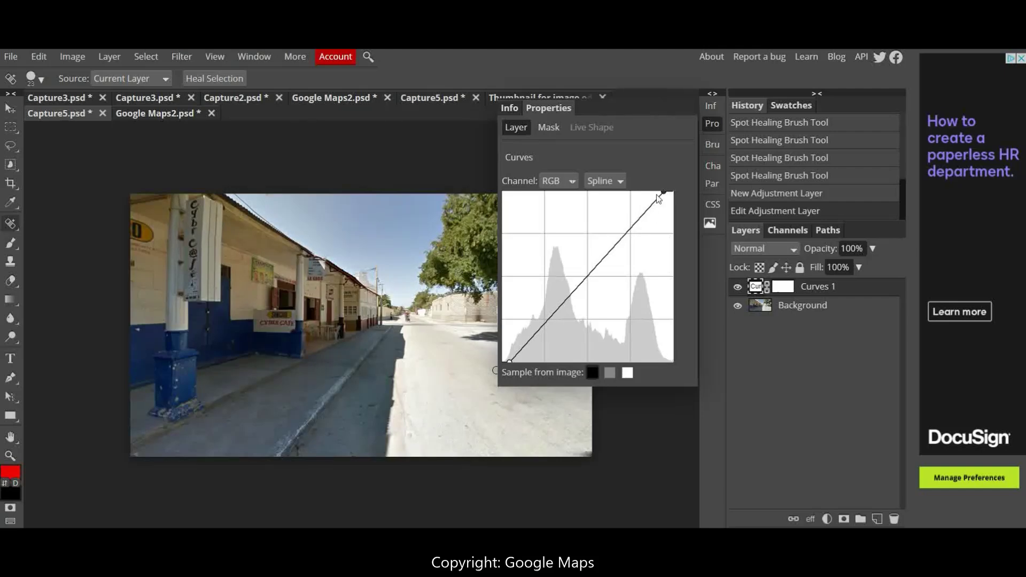
pyautogui.moveTo(664, 193); pyautogui.dragTo(660, 193)
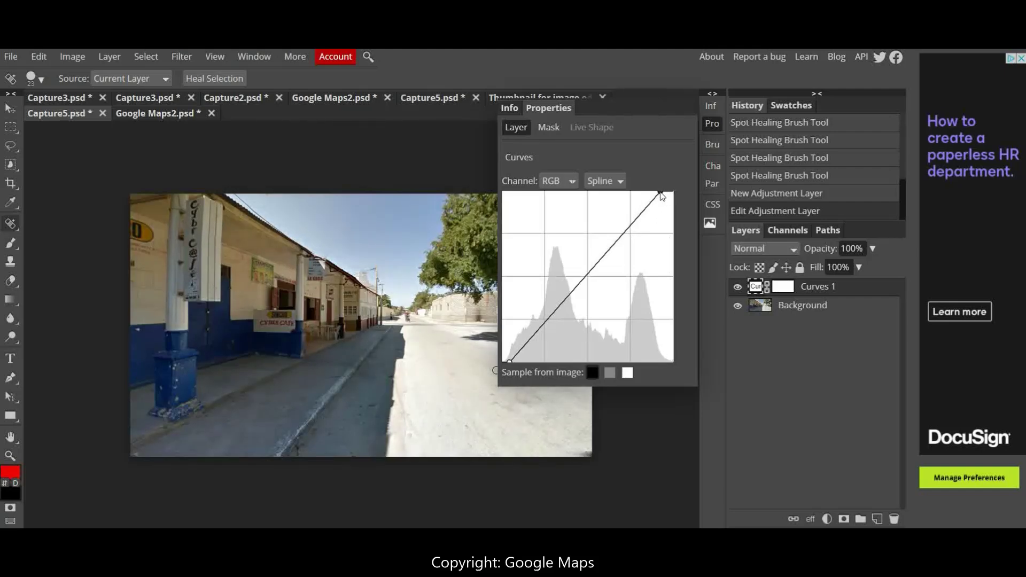
# Add a Levels adjustment layer with the black input point set to 15
pyautogui.click(828, 519)
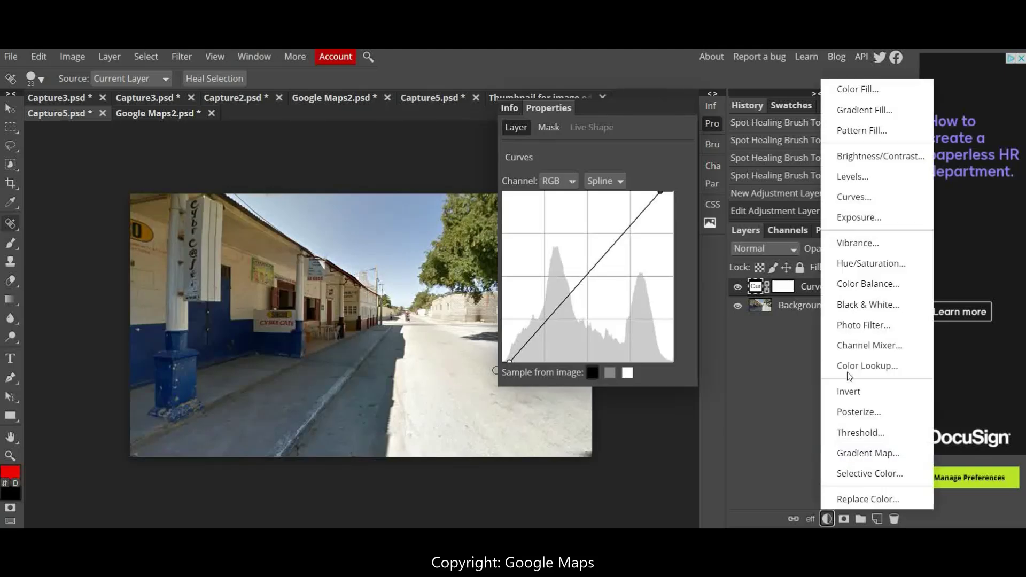
pyautogui.click(878, 179)
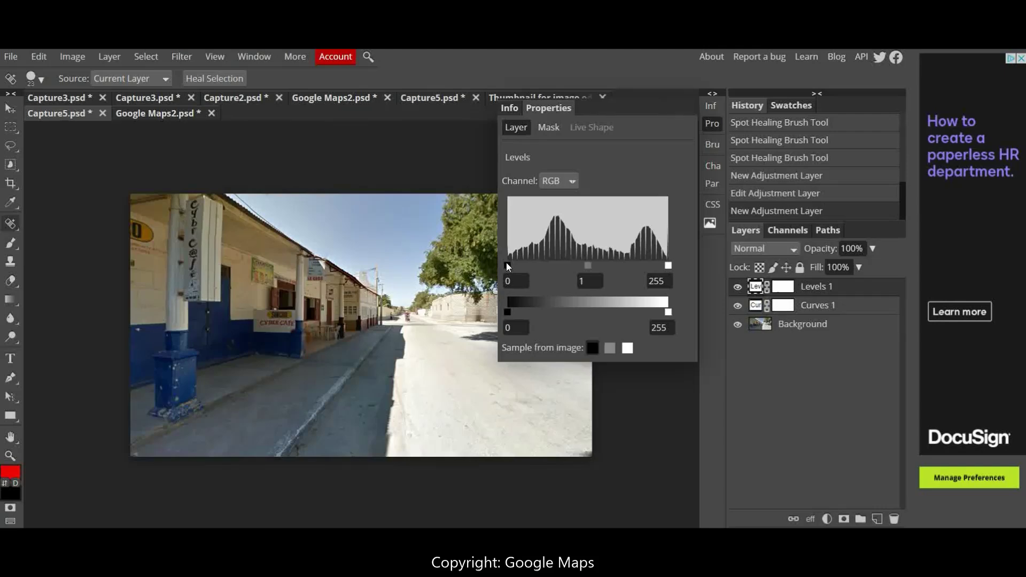
pyautogui.moveTo(507, 264); pyautogui.dragTo(514, 263)
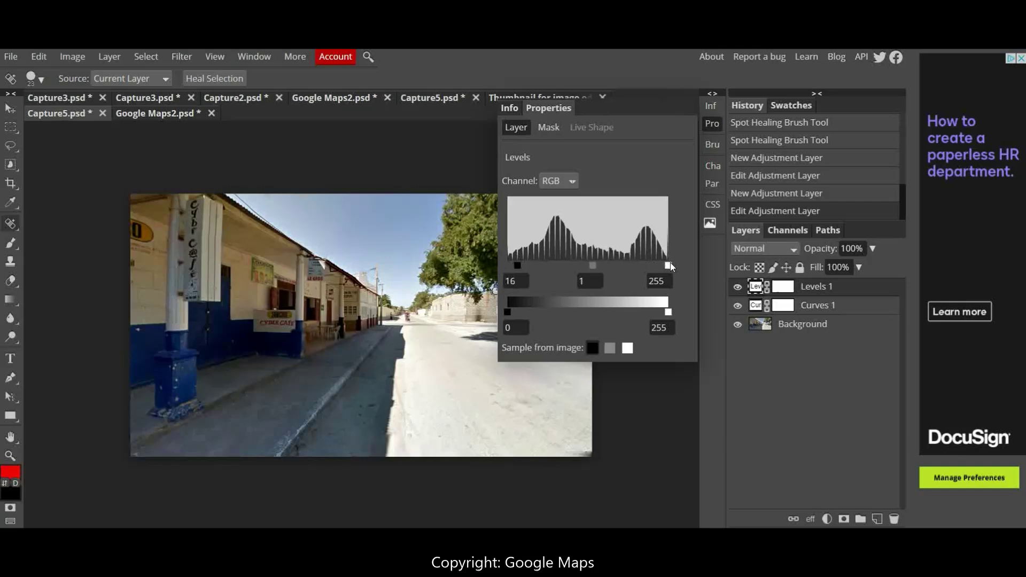
pyautogui.moveTo(669, 264)
pyautogui.mouseDown()
pyautogui.moveTo(620, 262)
pyautogui.moveTo(683, 262)
pyautogui.moveTo(654, 262)
pyautogui.moveTo(674, 261)
pyautogui.mouseUp()
pyautogui.moveTo(516, 268)
pyautogui.mouseDown()
pyautogui.moveTo(505, 265)
pyautogui.moveTo(517, 265)
pyautogui.mouseUp()
# Add a Vibrance adjustment layer with Vibrance 68 and Saturation 34
pyautogui.click(827, 519)
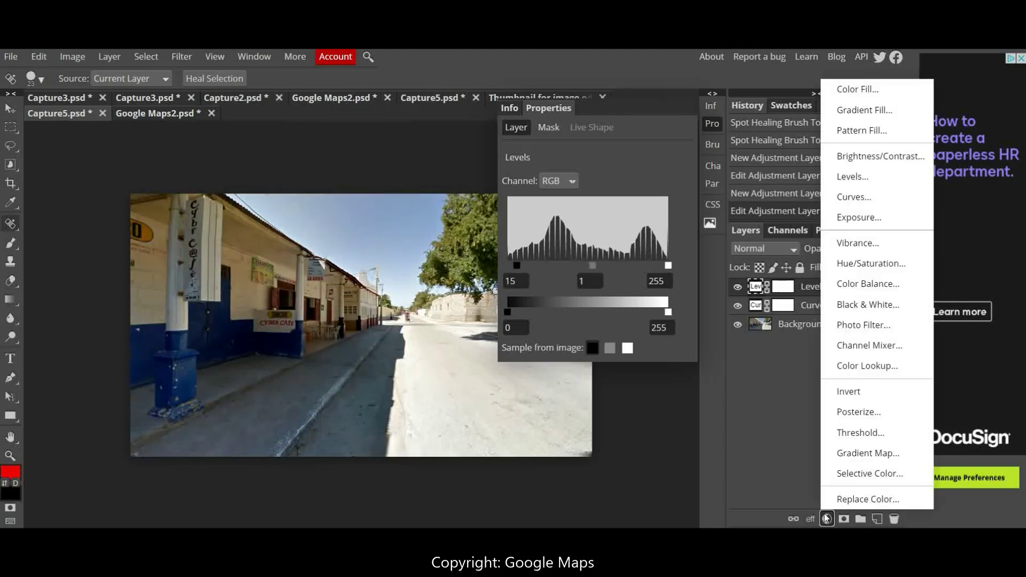
pyautogui.click(859, 245)
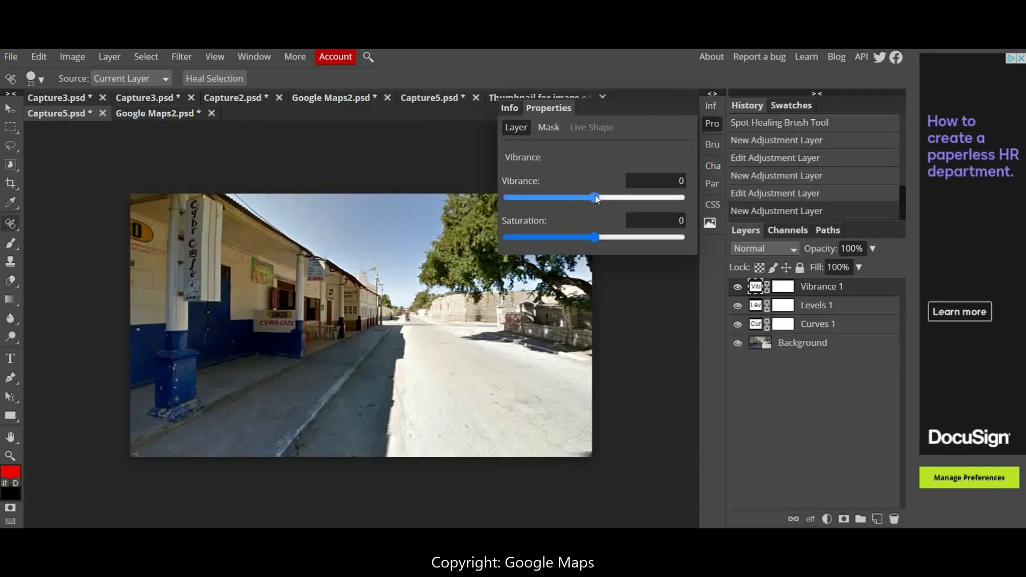
pyautogui.moveTo(594, 194)
pyautogui.mouseDown()
pyautogui.moveTo(680, 196)
pyautogui.moveTo(489, 198)
pyautogui.moveTo(598, 198)
pyautogui.mouseUp()
pyautogui.moveTo(682, 198); pyautogui.dragTo(646, 205)
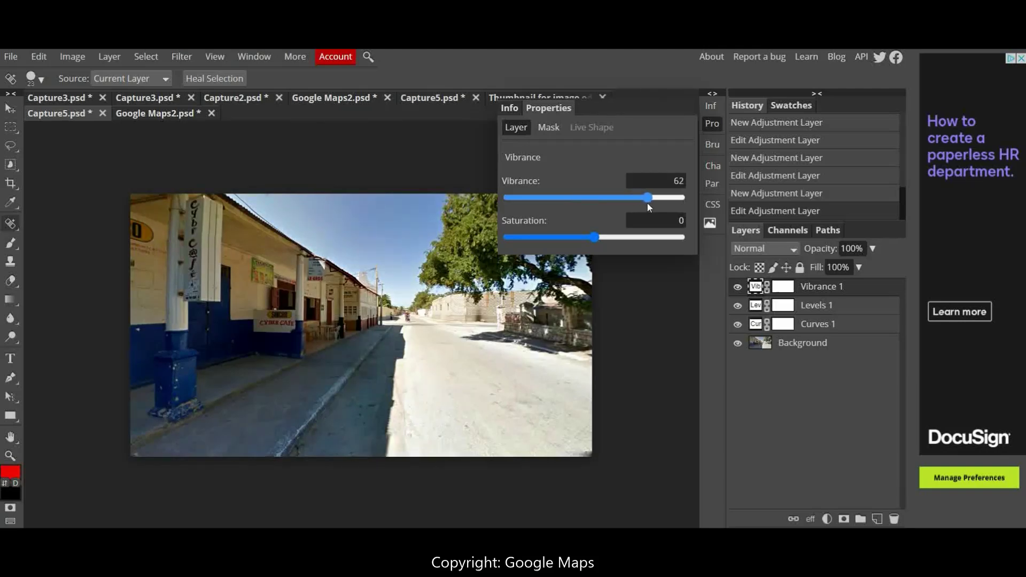
pyautogui.moveTo(651, 203); pyautogui.dragTo(653, 203)
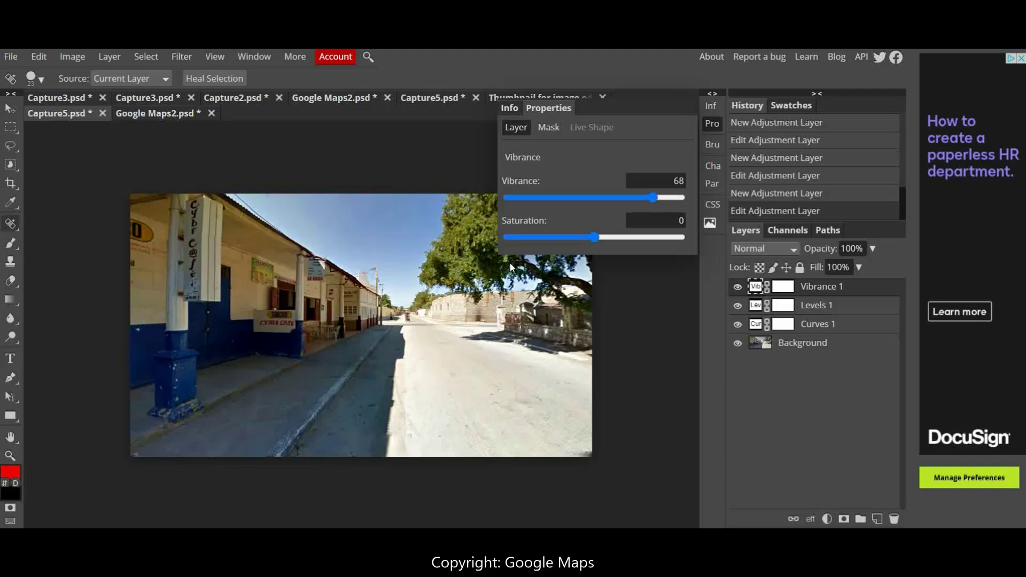
pyautogui.moveTo(594, 237); pyautogui.dragTo(699, 238)
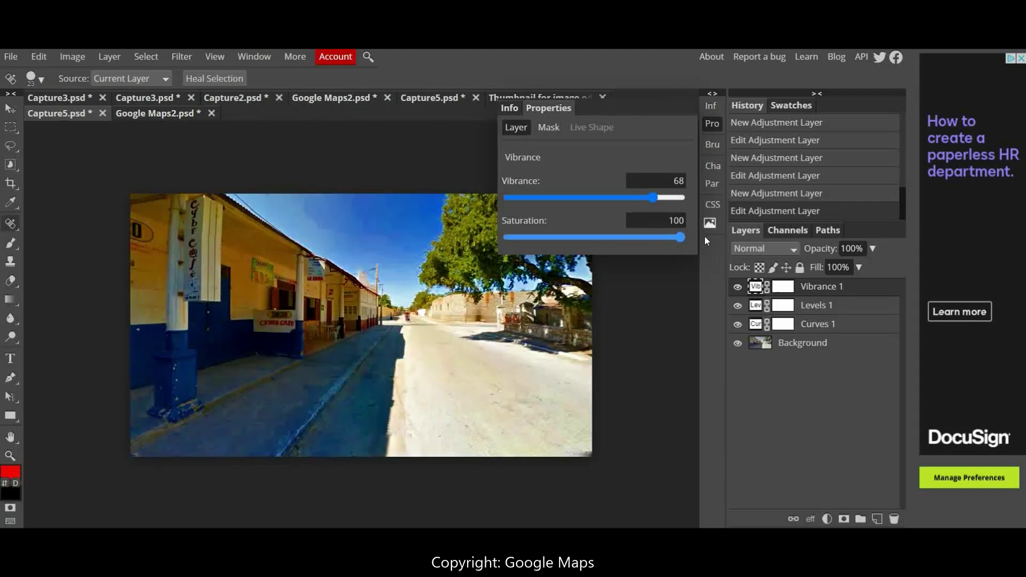
pyautogui.moveTo(705, 238); pyautogui.dragTo(623, 243)
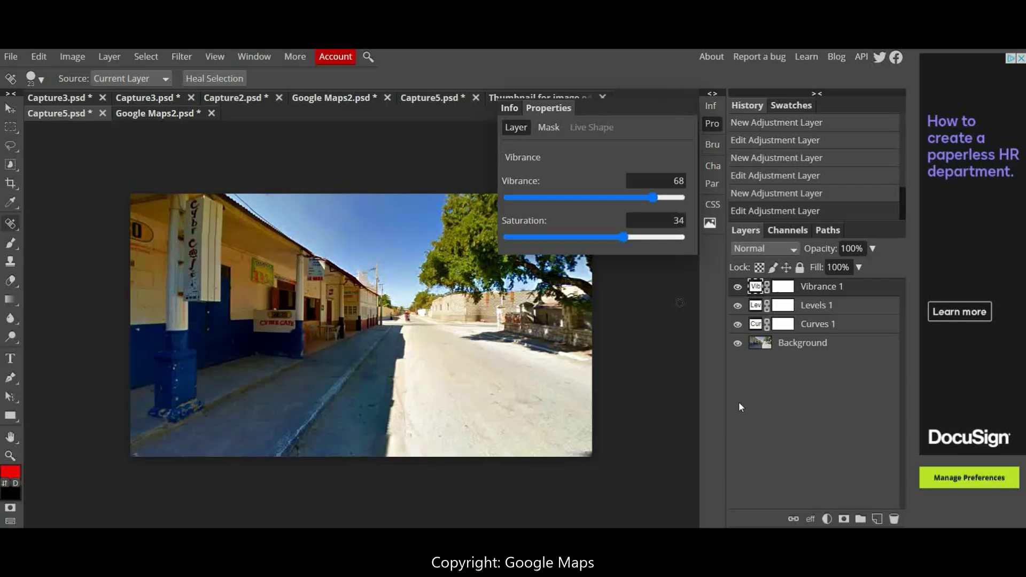
# Add a Color Balance layer with shadow Blue at 2, then switch to the mountain document
pyautogui.click(827, 519)
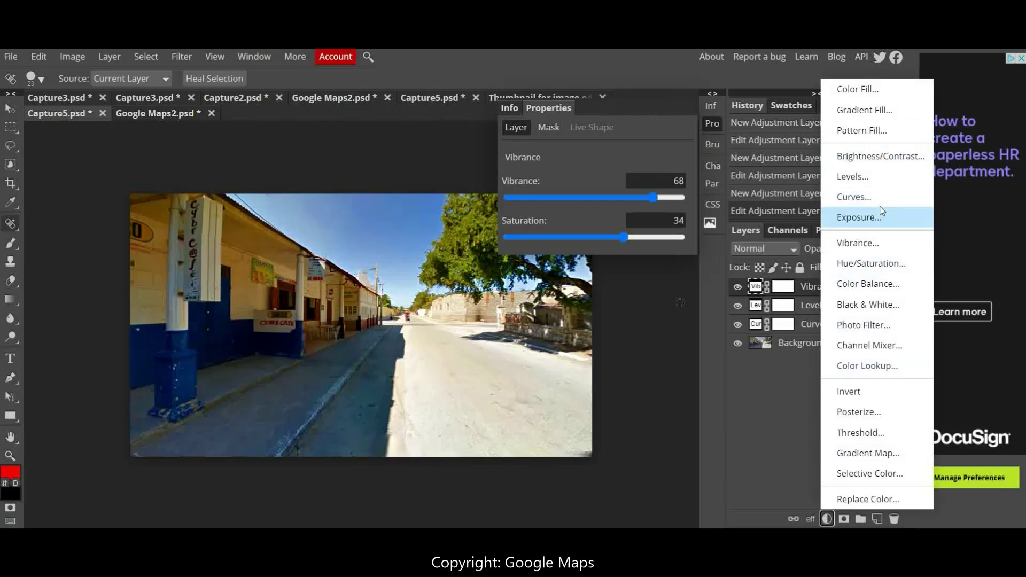
pyautogui.click(878, 285)
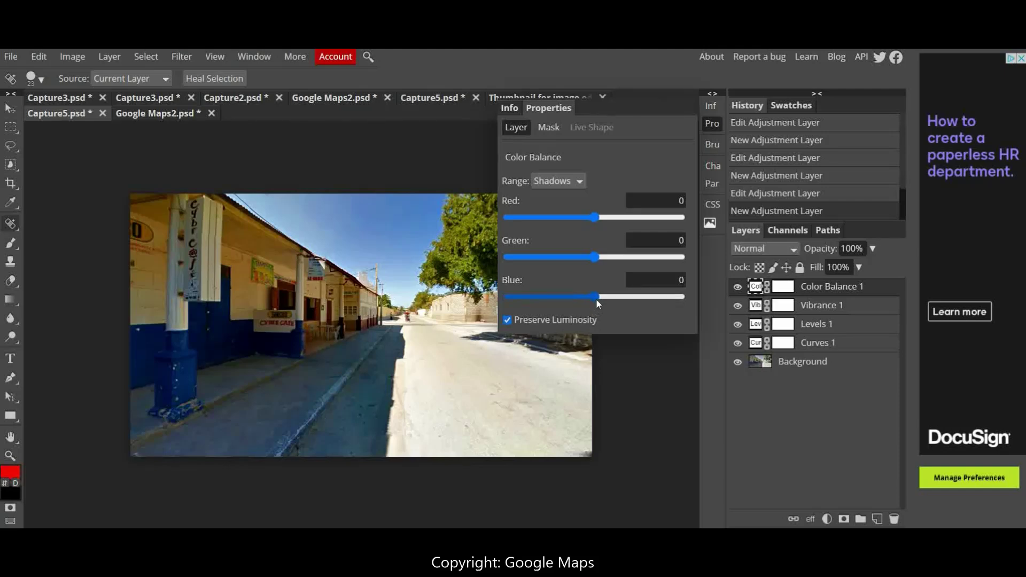
pyautogui.moveTo(595, 299)
pyautogui.mouseDown()
pyautogui.moveTo(480, 303)
pyautogui.moveTo(595, 300)
pyautogui.mouseUp()
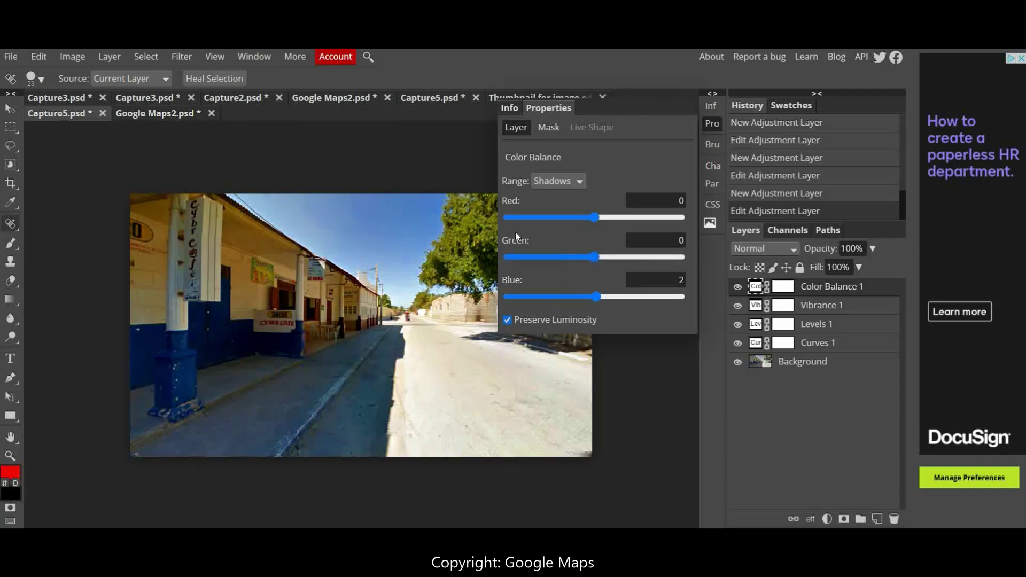
pyautogui.click(141, 115)
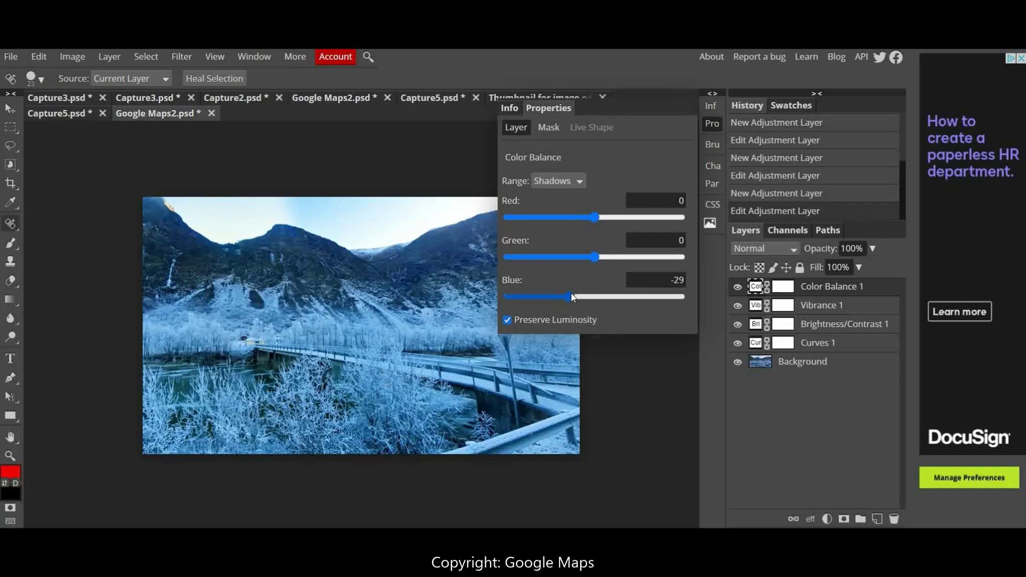
# Set the mountain image's shadow Blue to -25 and return to the Capture5 street photo
pyautogui.moveTo(572, 297)
pyautogui.mouseDown()
pyautogui.moveTo(704, 311)
pyautogui.moveTo(641, 291)
pyautogui.moveTo(494, 300)
pyautogui.moveTo(683, 313)
pyautogui.moveTo(493, 290)
pyautogui.moveTo(602, 295)
pyautogui.moveTo(565, 297)
pyautogui.mouseUp()
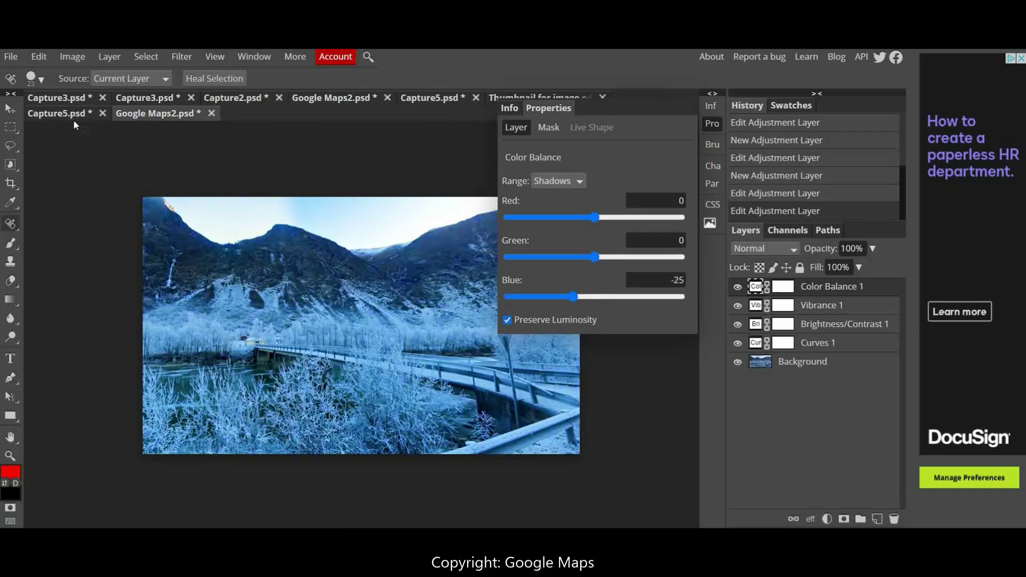
pyautogui.click(45, 113)
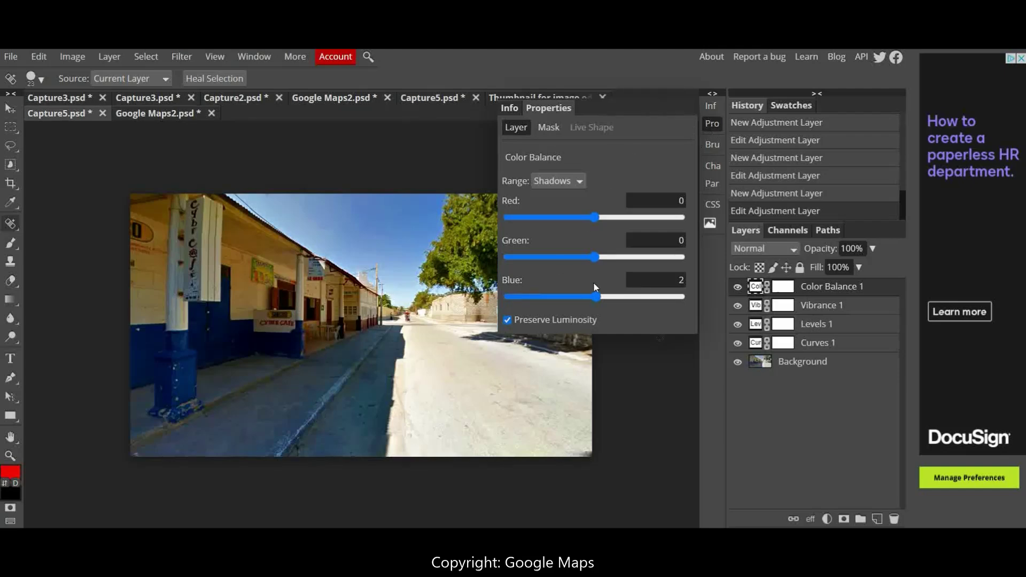
# Hide the Properties panel and export the photo as a 70% quality JPG, Capture5 (2).jpg
pyautogui.click(714, 123)
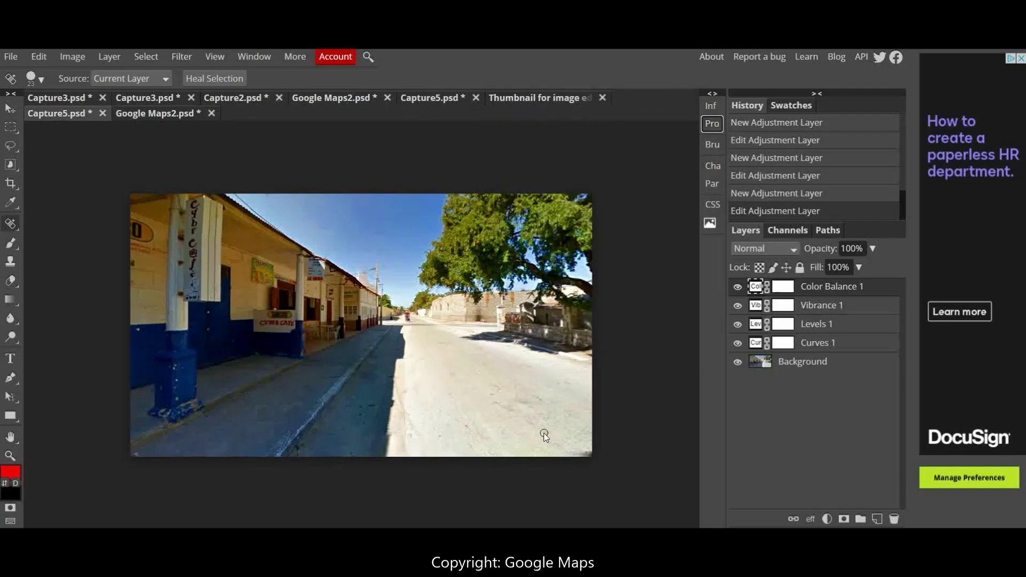
pyautogui.click(10, 57)
pyautogui.moveTo(80, 235)
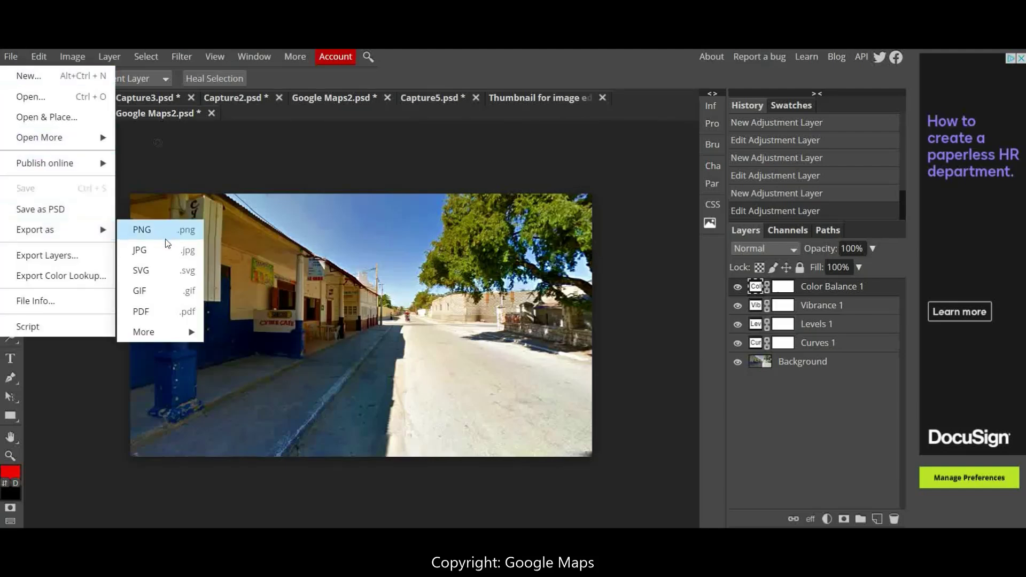
pyautogui.click(156, 255)
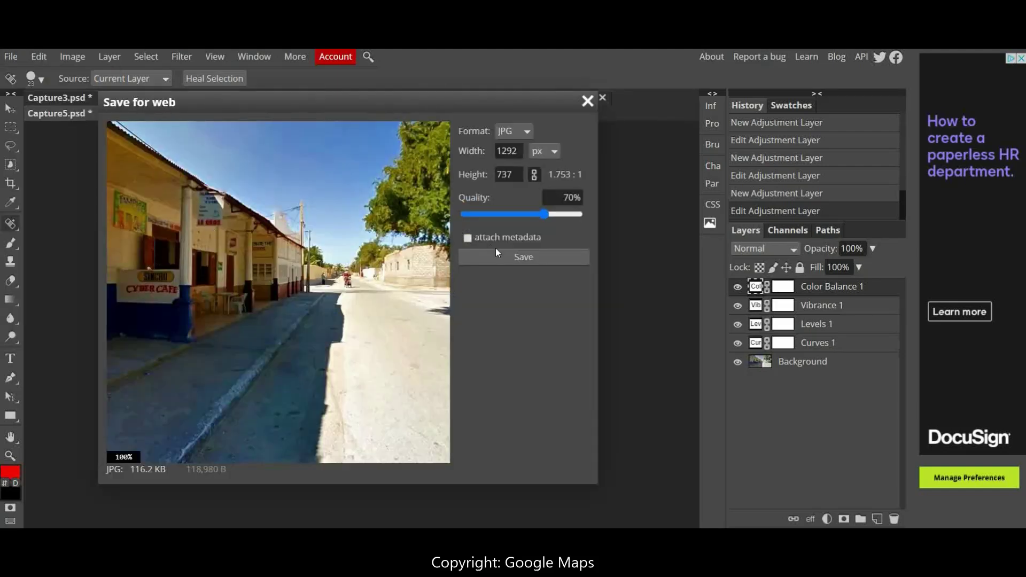
pyautogui.click(515, 258)
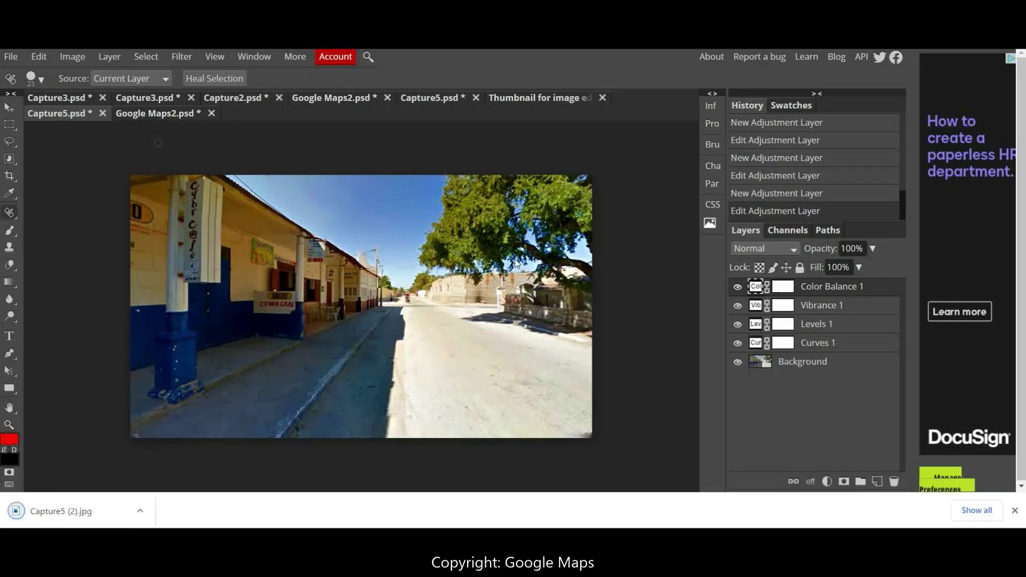